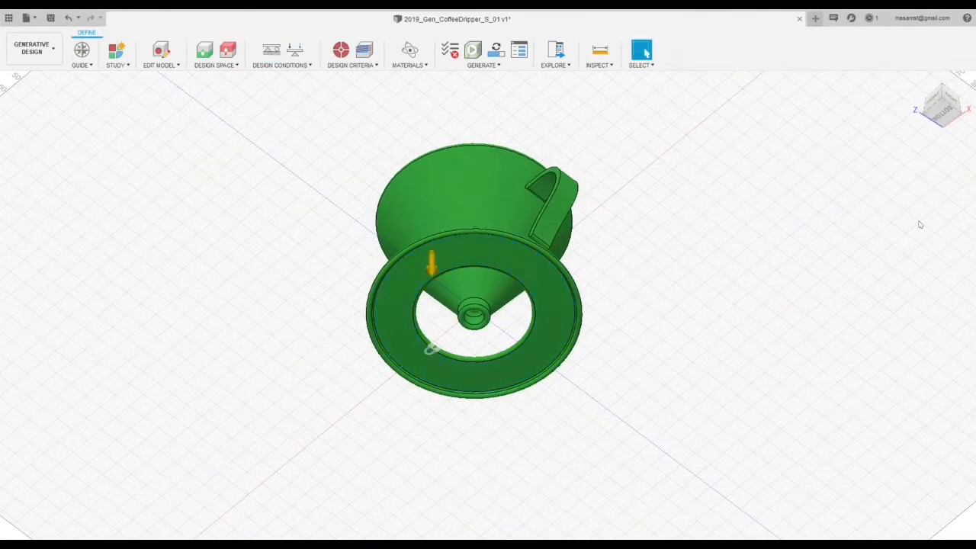
Apply a downward structural load to the inner conical face of the coffee dripper.
middle_click_drag(429, 349, 433, 327, "shift")
left_click(294, 50)
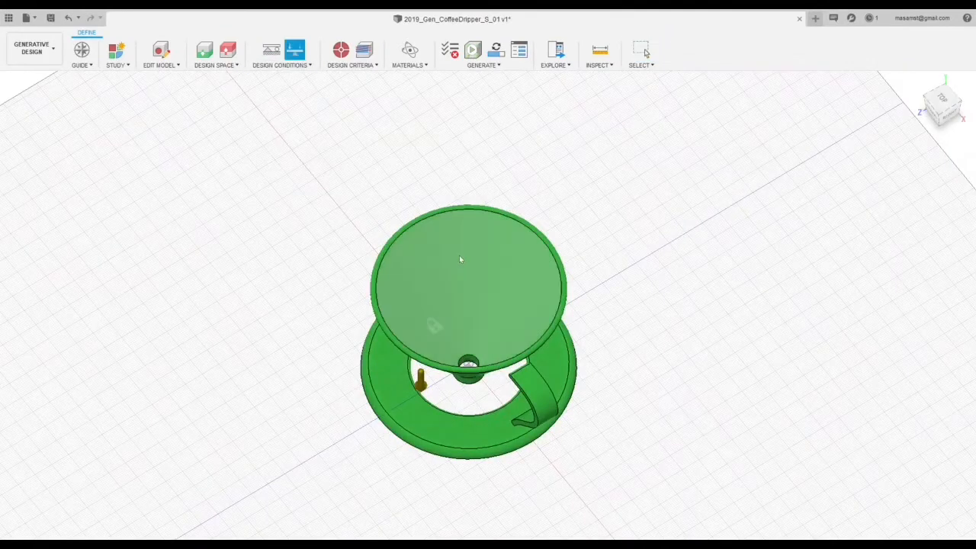
left_click(459, 256)
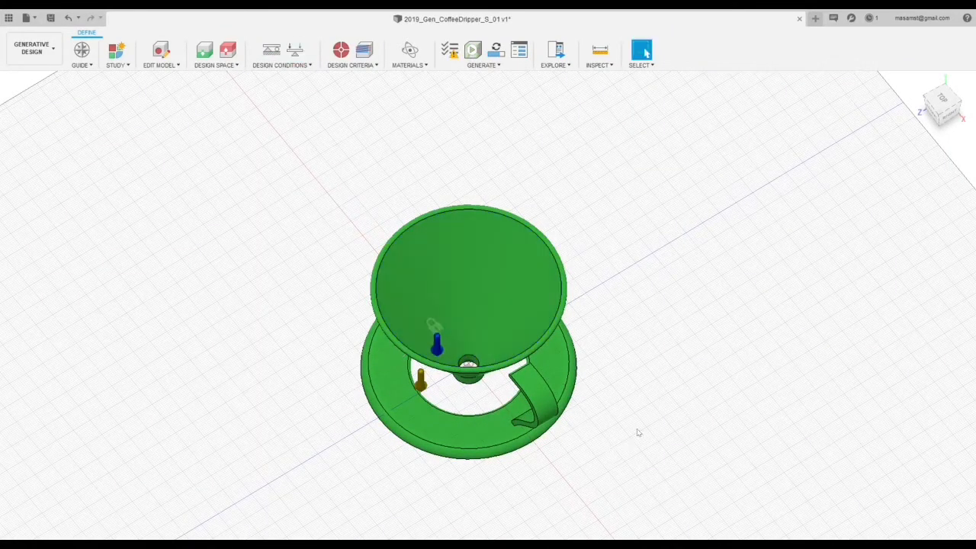
Apply a structural load to the handle's inner face and rotate its direction in the front view so it points upward along the handle.
left_click(919, 80)
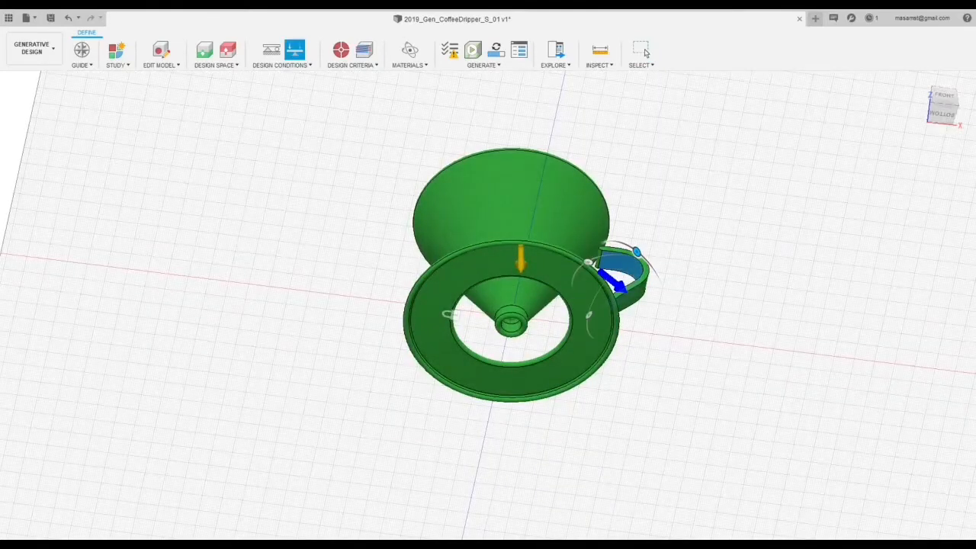
left_click(946, 100)
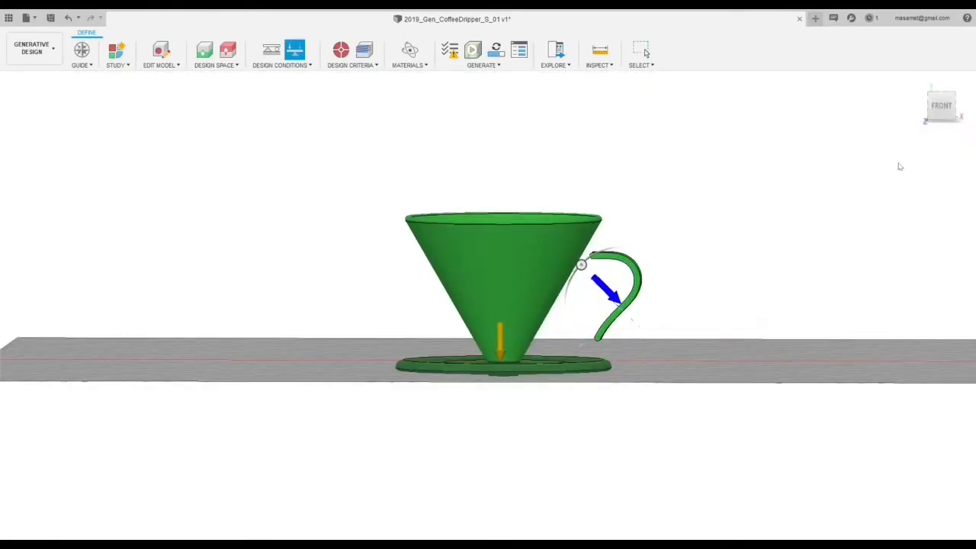
left_click_drag(581, 264, 602, 386)
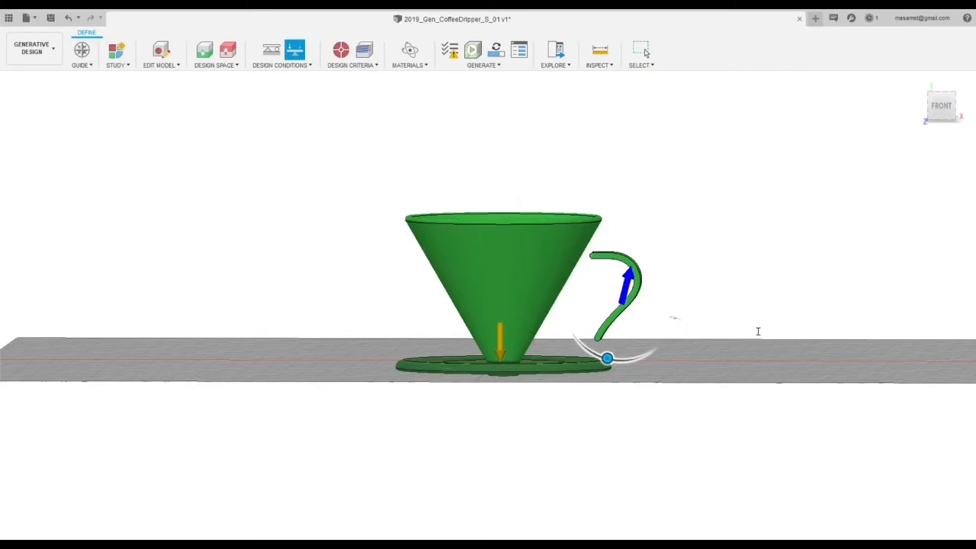
key("Return")
Add a structural load to the handle's outer face, directed steeply downward.
left_click(920, 81)
middle_click_drag(488, 305, 488, 276, "shift")
left_click(295, 51)
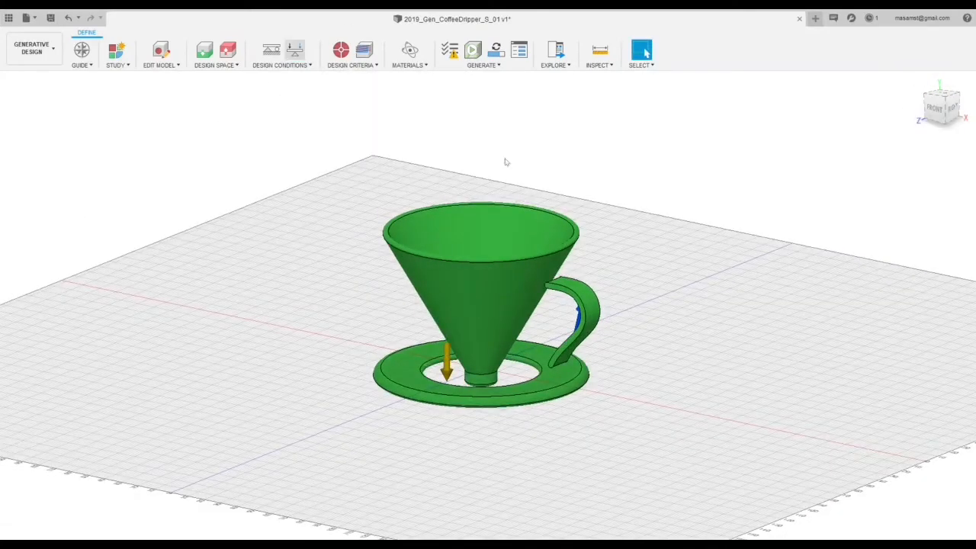
left_click(593, 321)
left_click_drag(617, 324, 749, 350)
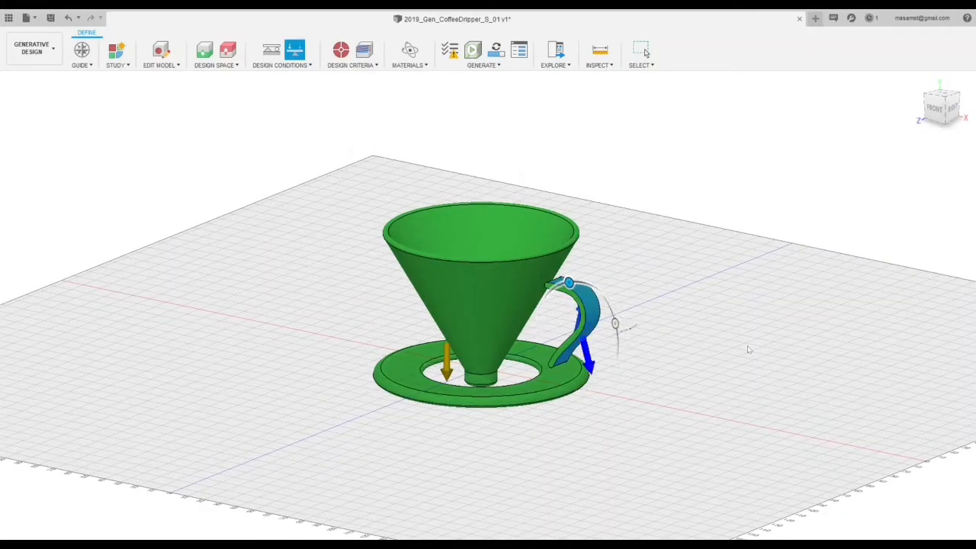
left_click(917, 340)
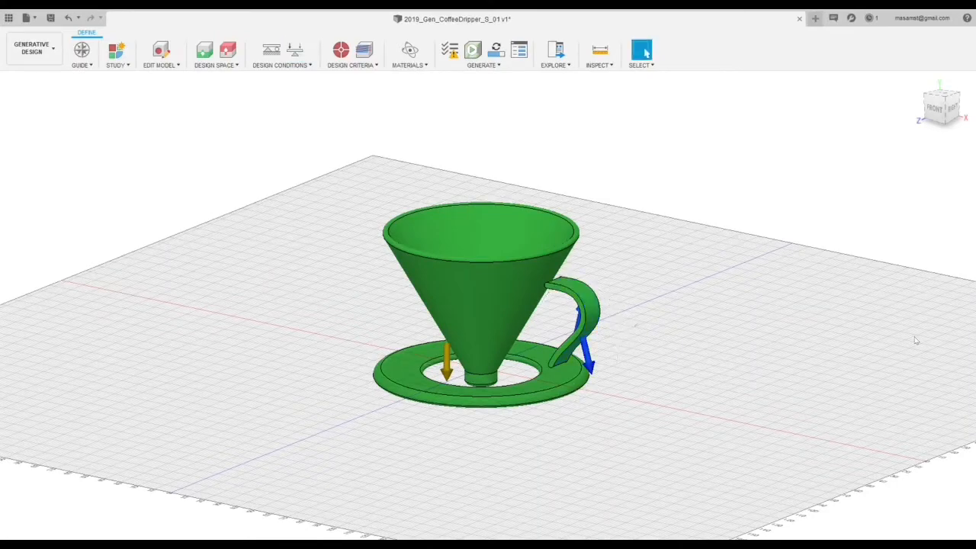
Show the red obstacle bodies around the cone, base and handle and check the study setup.
middle_click_drag(792, 108, 907, 191, "shift")
mouse_move(415, 305)
middle_mouse_down("shift")
mouse_move(412, 199)
mouse_move(302, 288)
middle_mouse_up("shift")
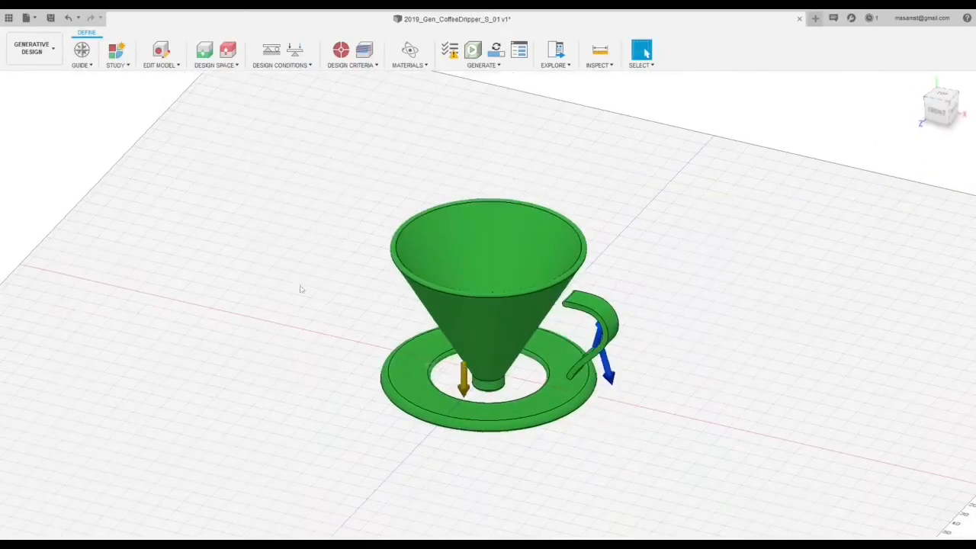
left_click(57, 333)
middle_click_drag(881, 146, 732, 190, "shift")
middle_click_drag(289, 275, 343, 259, "shift")
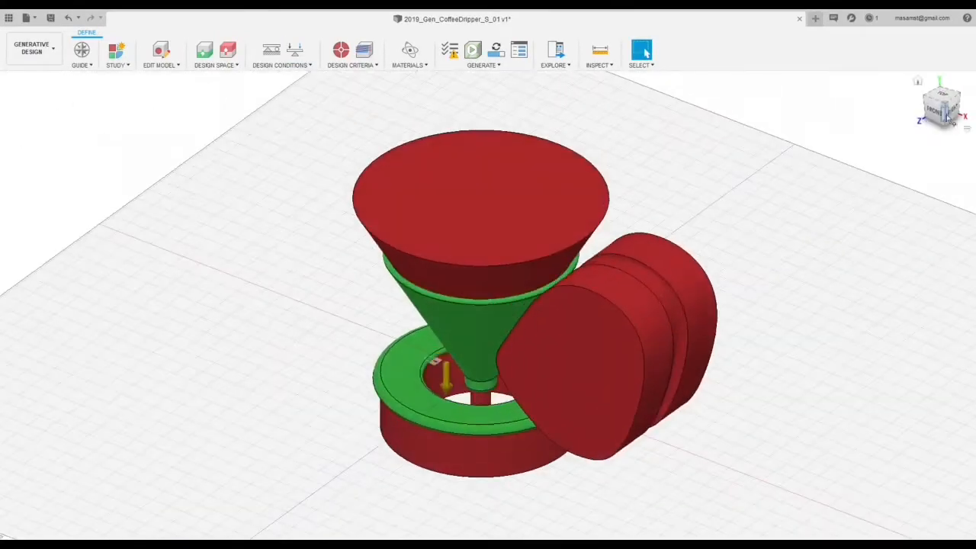
Check the study materials and the manufacturing criteria.
left_click(411, 52)
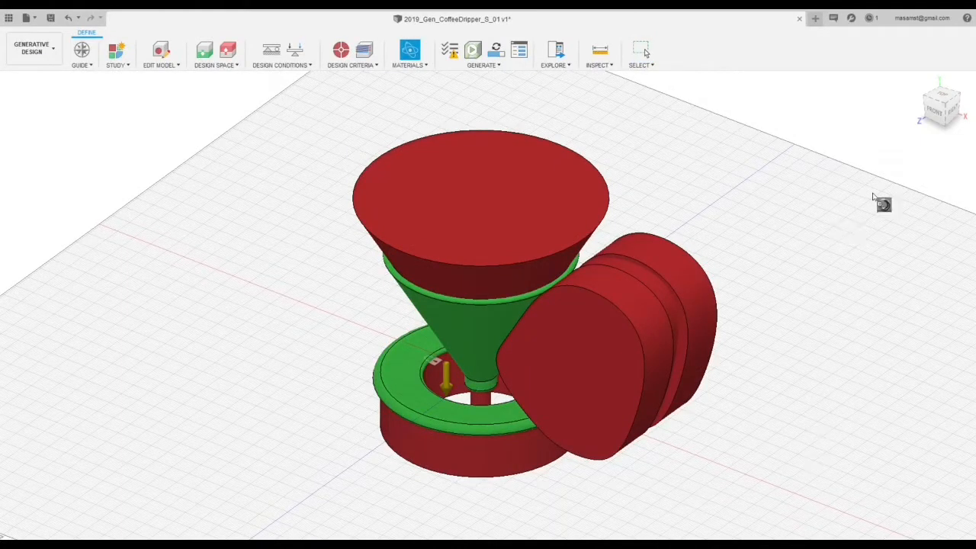
key("Escape")
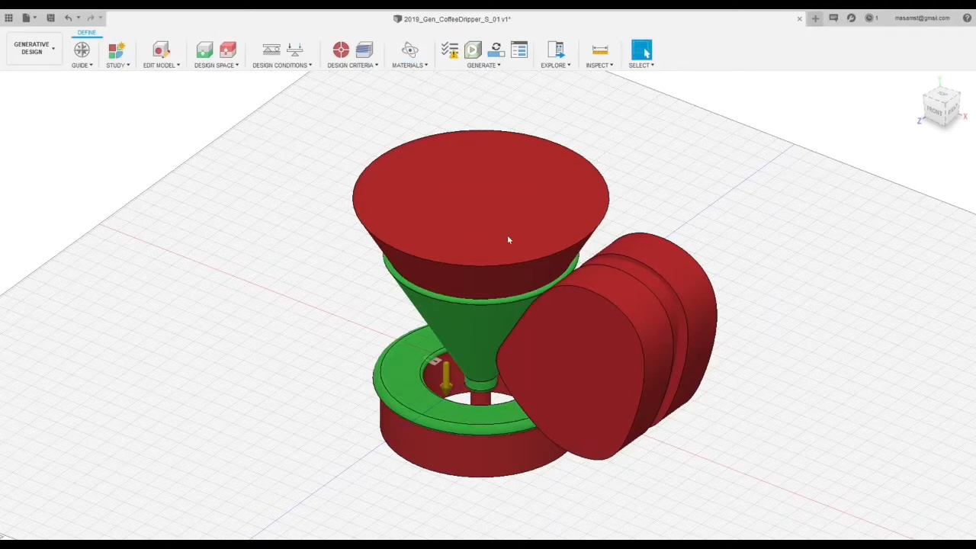
left_click(364, 51)
key("Escape")
Preview the generated shape of the dripper and start generating the study.
left_click(472, 50)
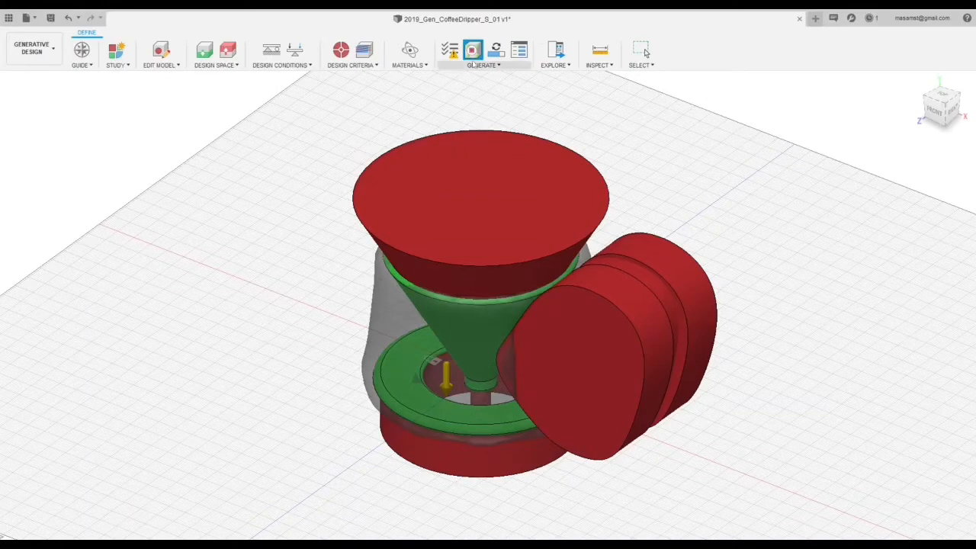
mouse_move(708, 342)
middle_mouse_down("shift")
mouse_move(527, 327)
mouse_move(717, 351)
mouse_move(542, 267)
mouse_move(709, 332)
mouse_move(697, 334)
middle_mouse_up("shift")
left_click(496, 51)
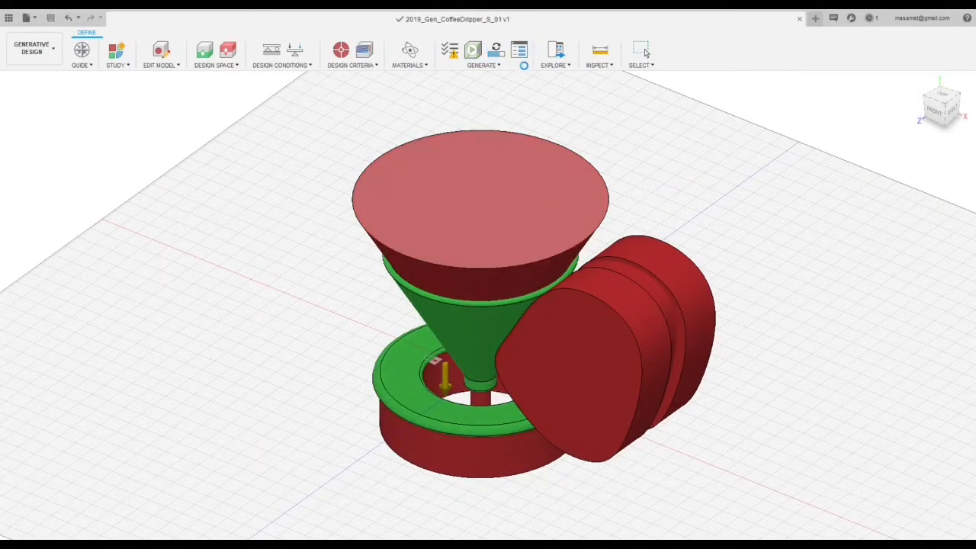
key("Escape")
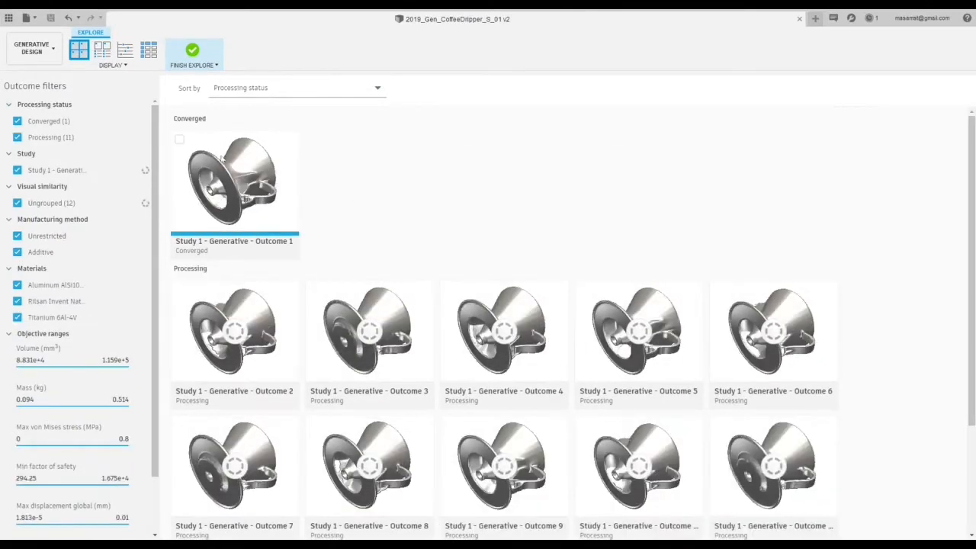
Inspect the converged Outcome 1, create a mesh design from it and return to the outcome overview.
double_click(196, 206)
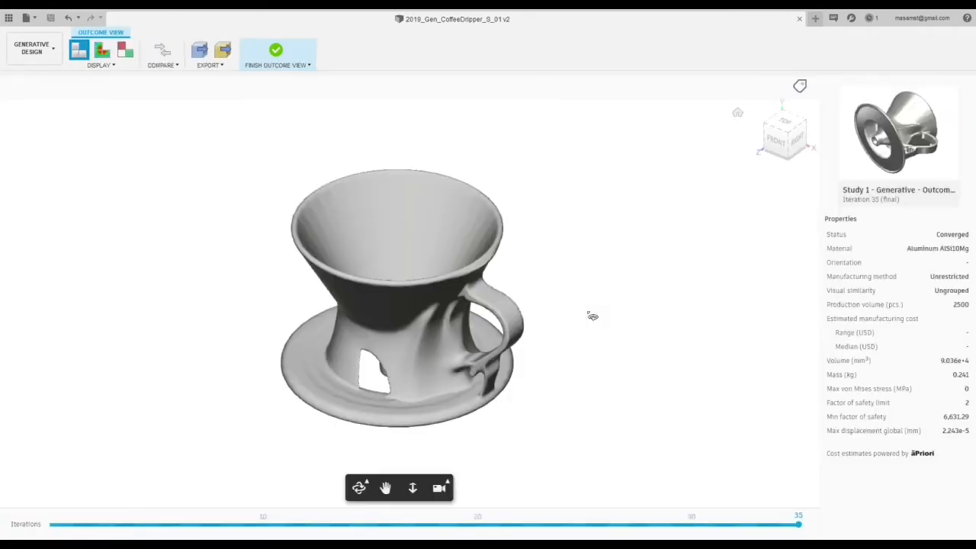
left_click_drag(787, 139, 889, 218)
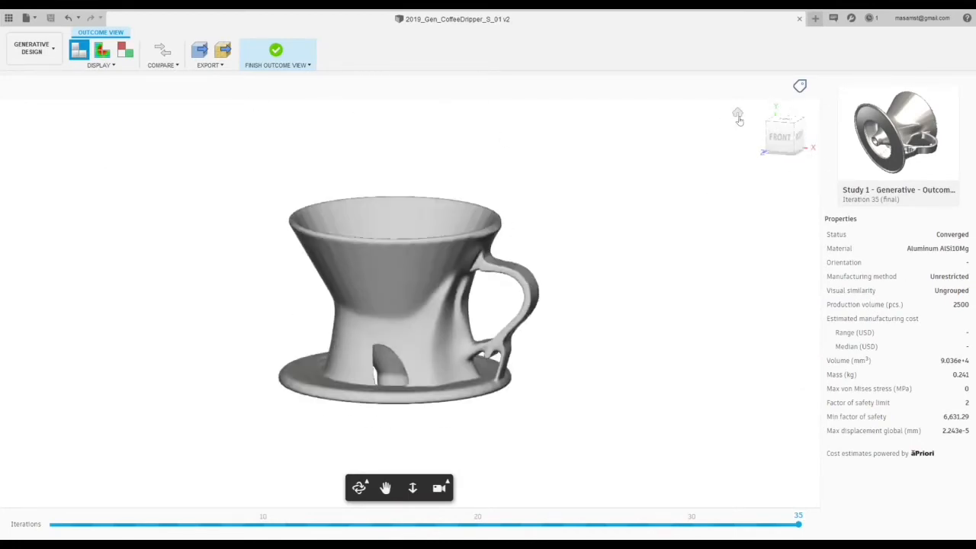
left_click(738, 114)
left_click(223, 50)
left_click(533, 380)
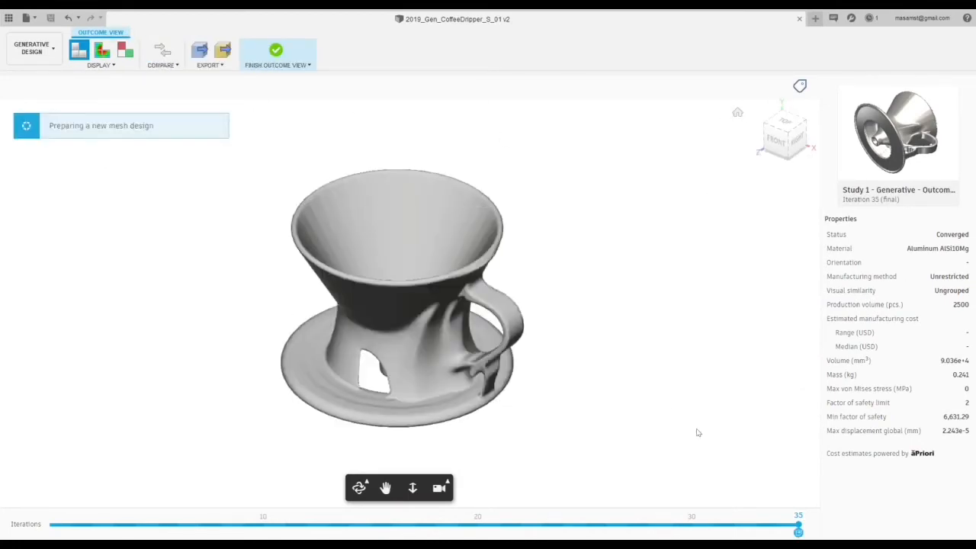
left_click(276, 51)
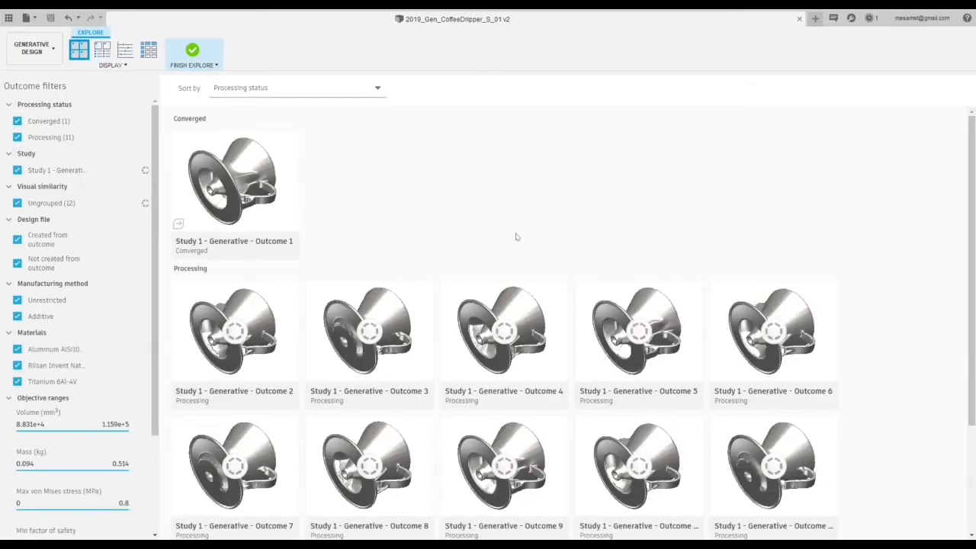
Show the outcomes as a scatter plot of min factor of safety against mass and compare individual points.
left_click(125, 49)
mouse_move(234, 395)
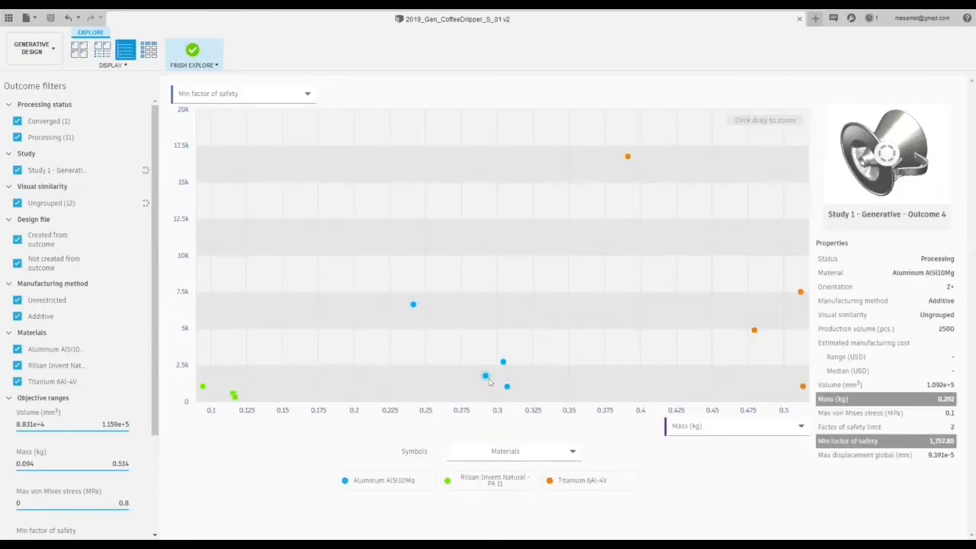
mouse_move(628, 156)
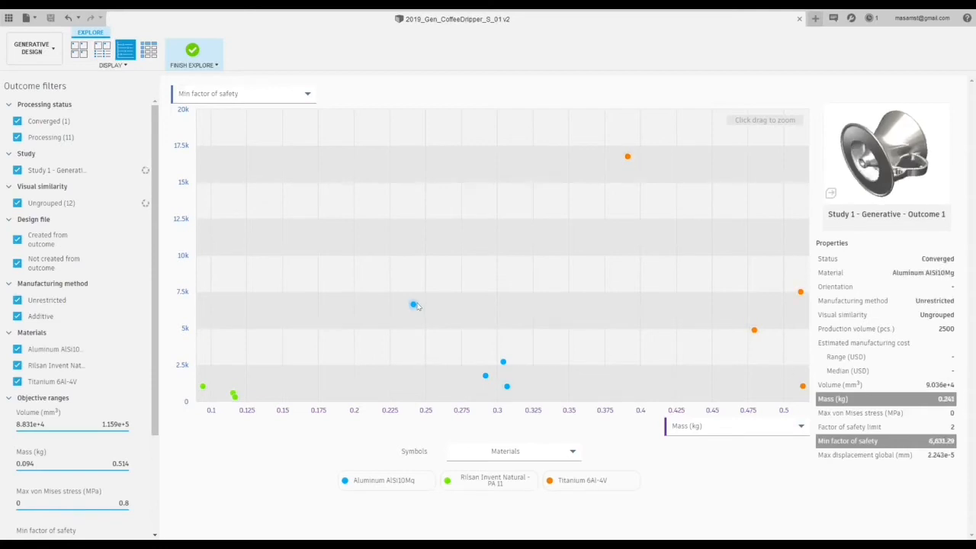
mouse_move(512, 363)
Open Outcome 3 from the scatter plot, examine its shape from several directions and return to the plot.
left_click(507, 385)
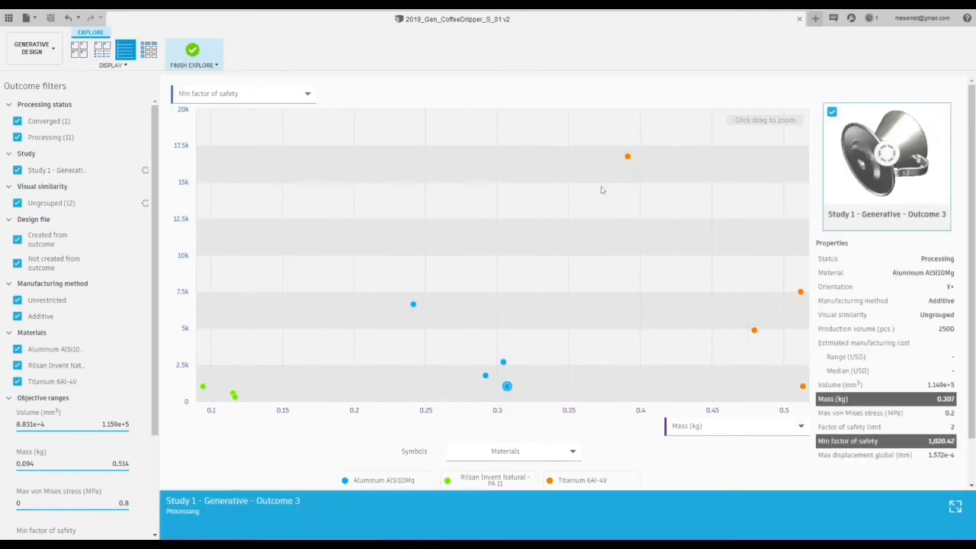
double_click(508, 387)
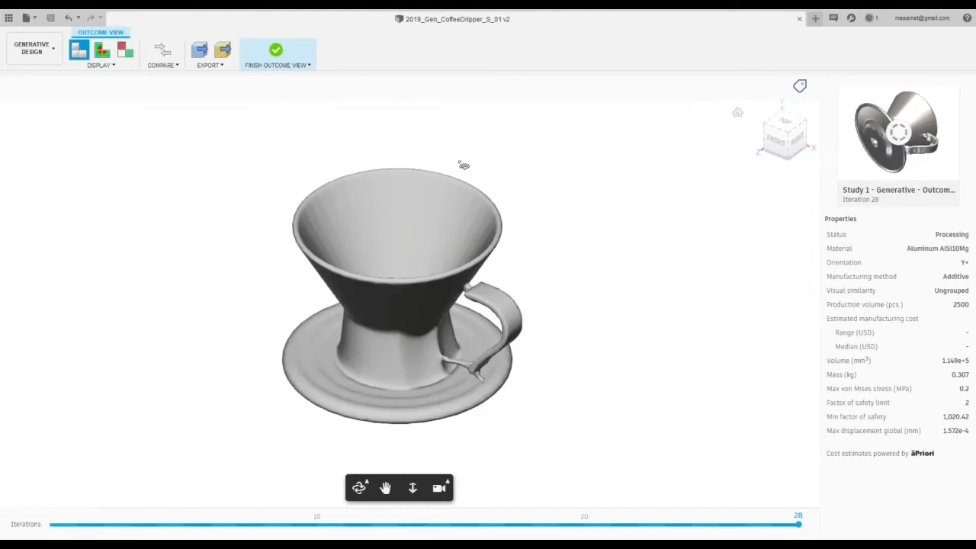
left_click_drag(464, 163, 457, 105)
left_click(784, 125)
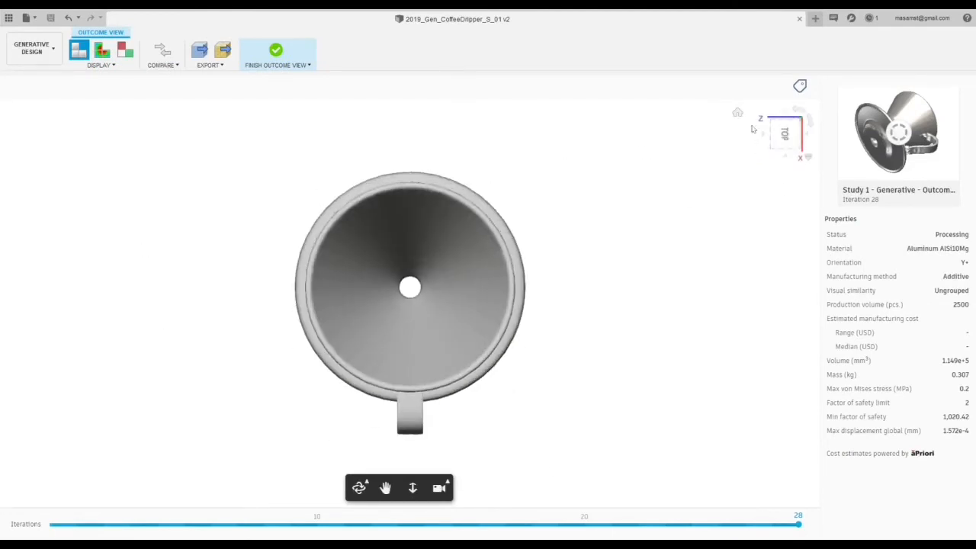
left_click(738, 114)
left_click(360, 489)
left_click(421, 371)
left_click(360, 491)
left_click_drag(427, 383, 476, 402)
left_click(276, 50)
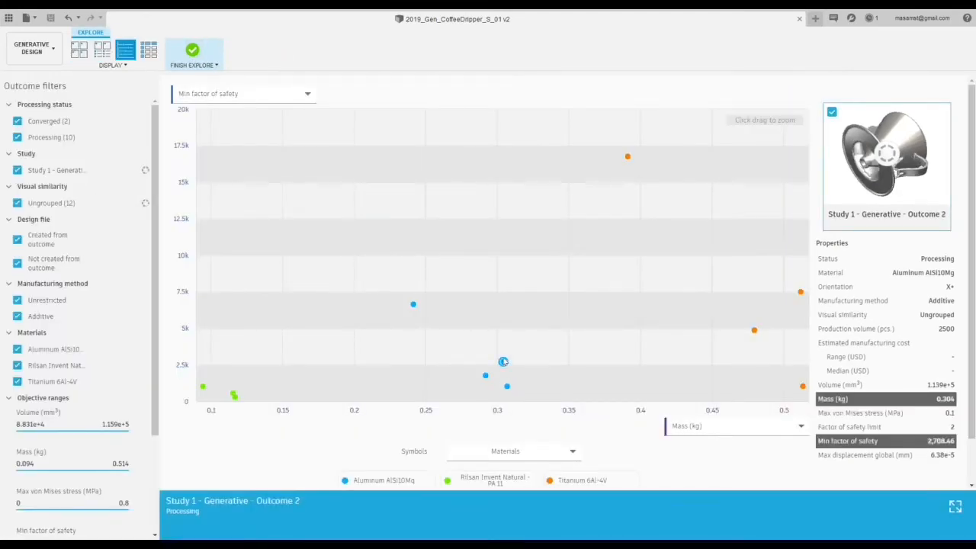
Open Outcomes 2, 4 and 1 from the scatter plot to compare their shapes.
double_click(503, 361)
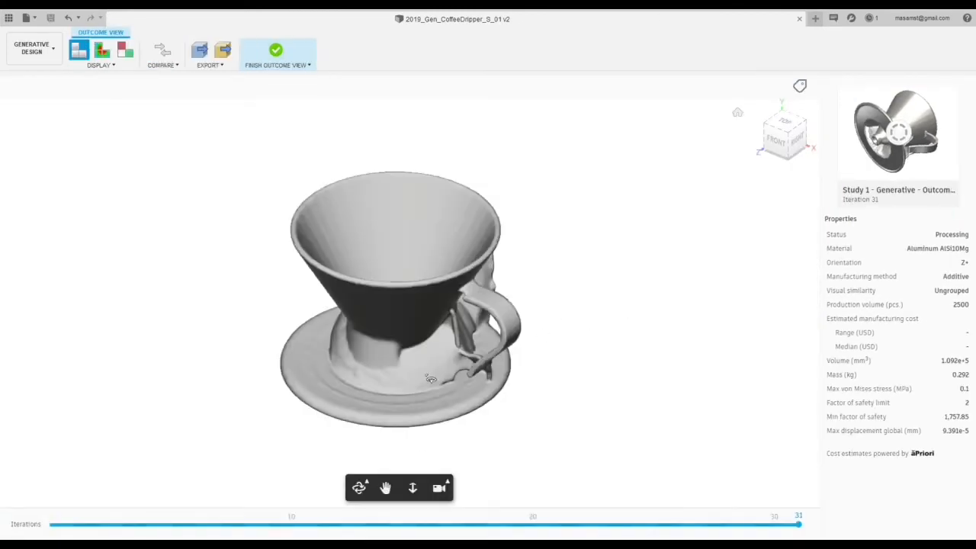
left_click_drag(493, 326, 544, 334)
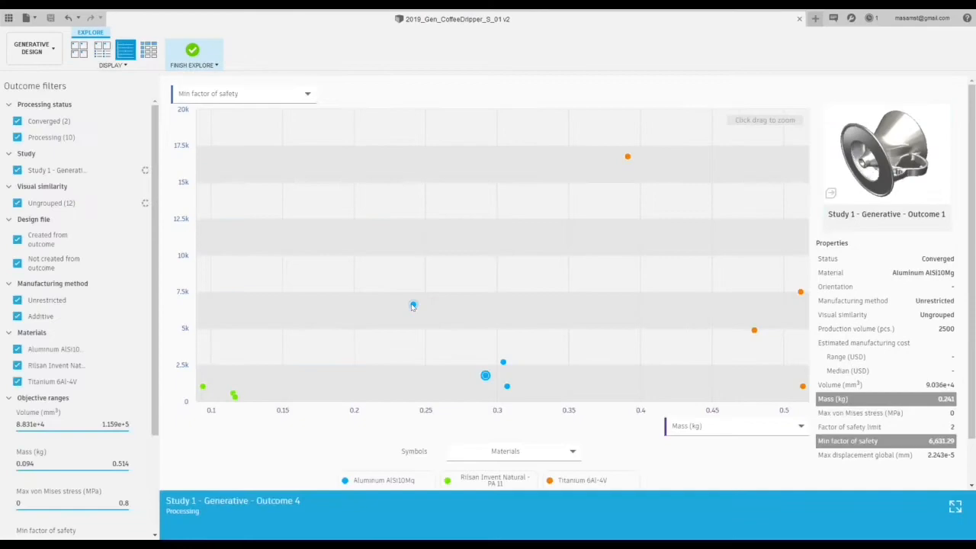
double_click(411, 304)
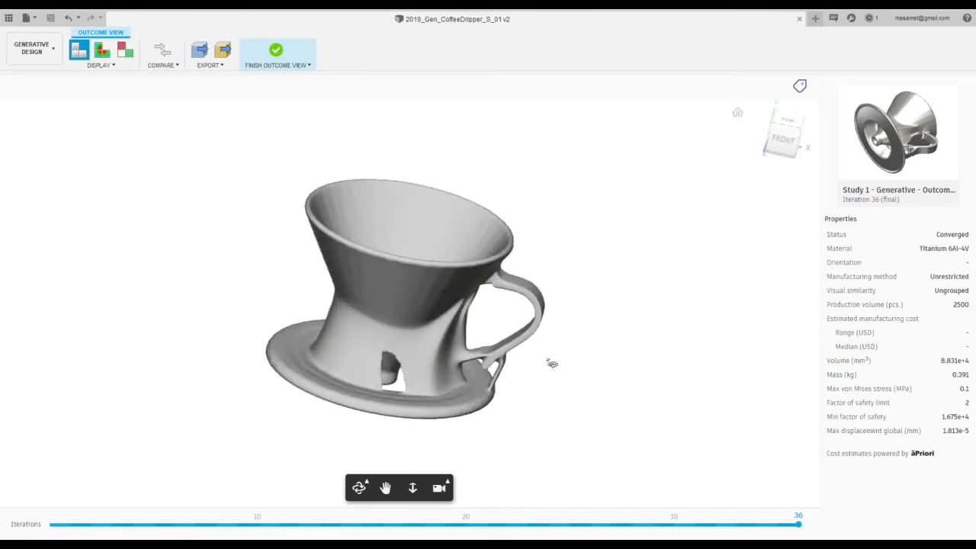
Create a design from the converged titanium Outcome 9.
left_click(199, 50)
left_click(504, 380)
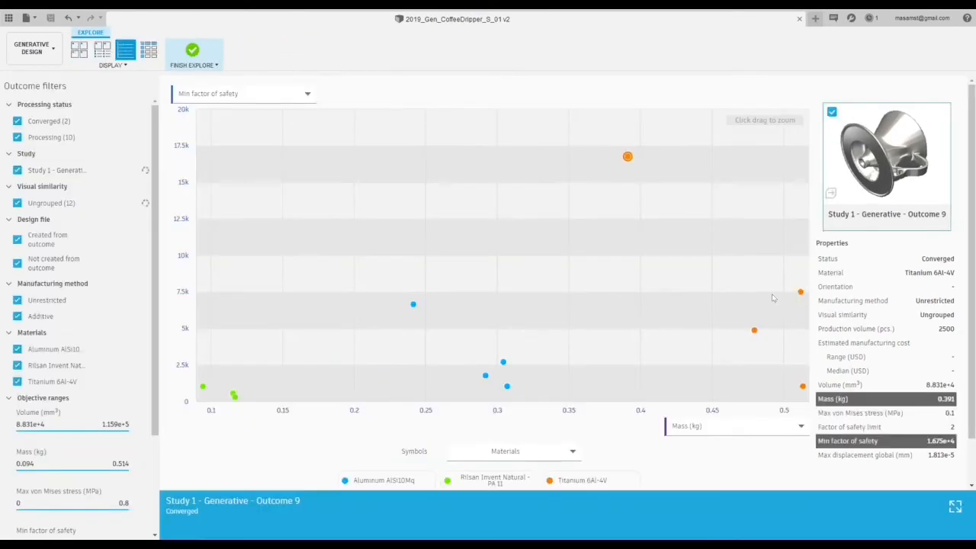
Examine the shape of the additive titanium Outcome 11 and return to the outcome overview.
double_click(773, 295)
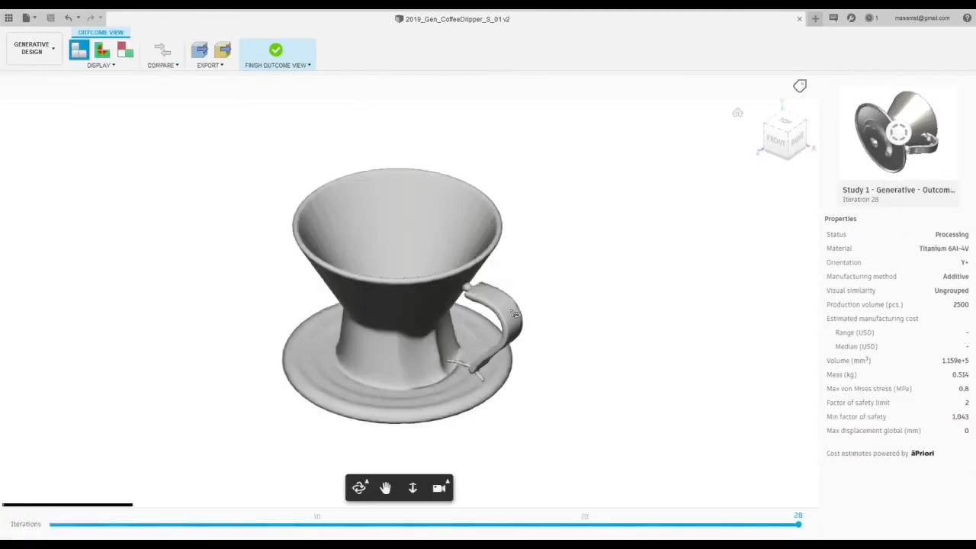
middle_click_drag(516, 314, 467, 306, "shift")
left_click(736, 114)
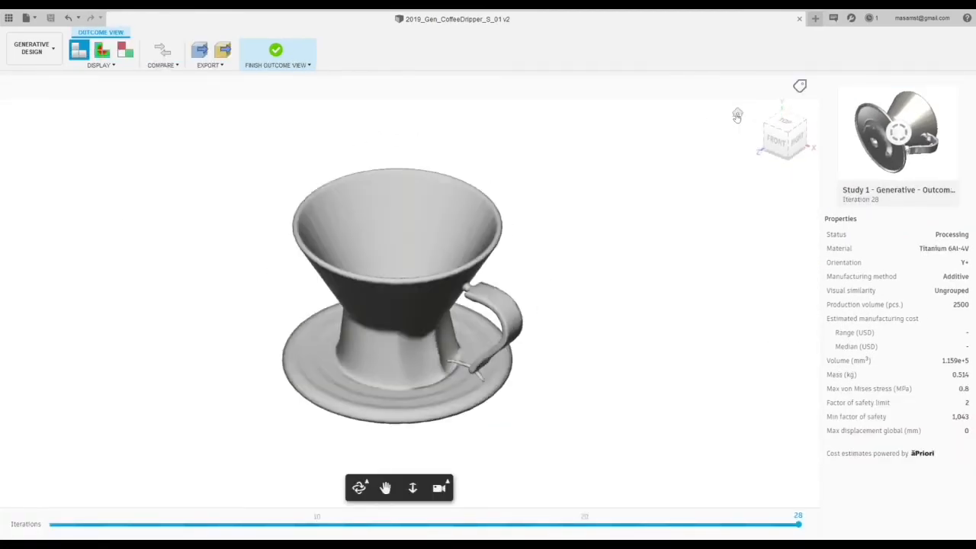
left_click(287, 48)
Review the outcomes as a table, with their properties, and as thumbnails.
left_click(149, 49)
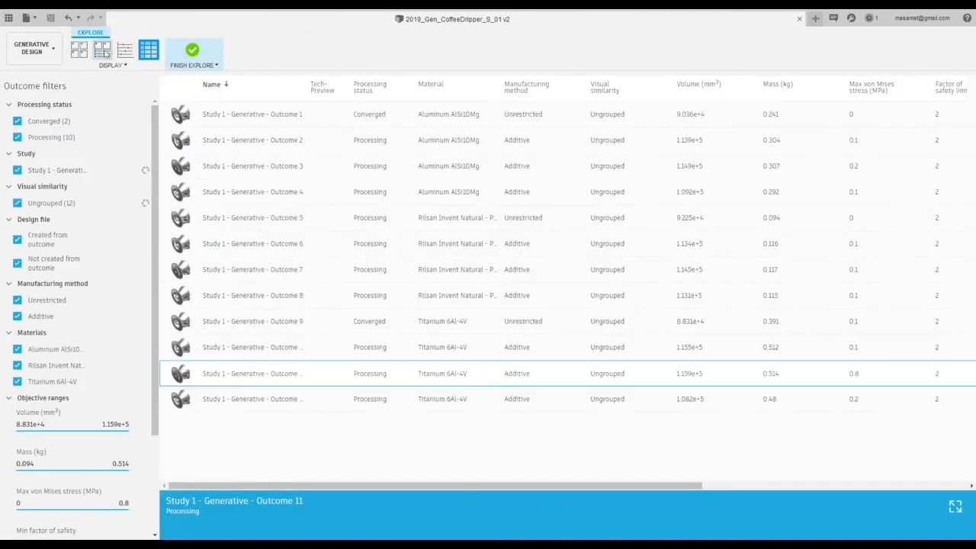
left_click(102, 49)
left_click(78, 49)
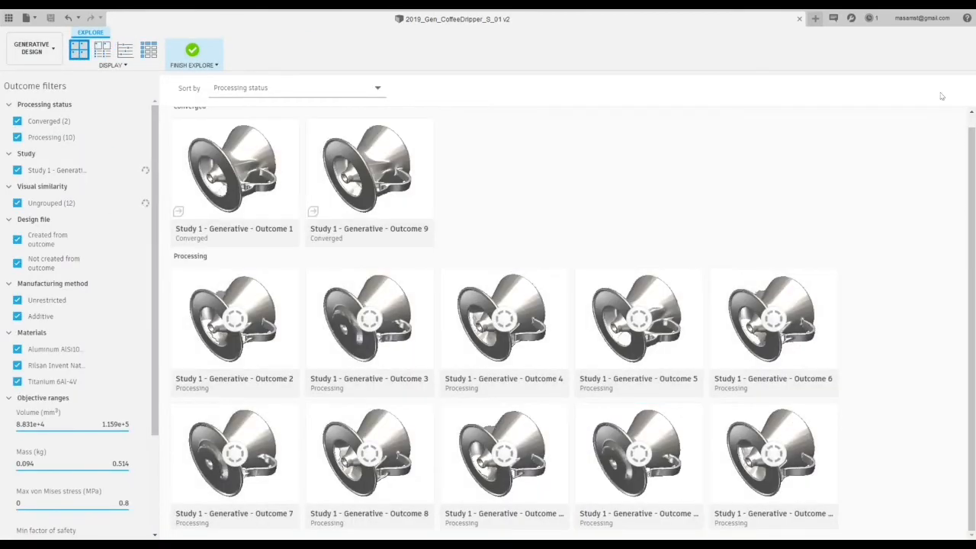
Finish exploring the outcomes and compare the exported mesh designs in their separate documents.
left_click(195, 50)
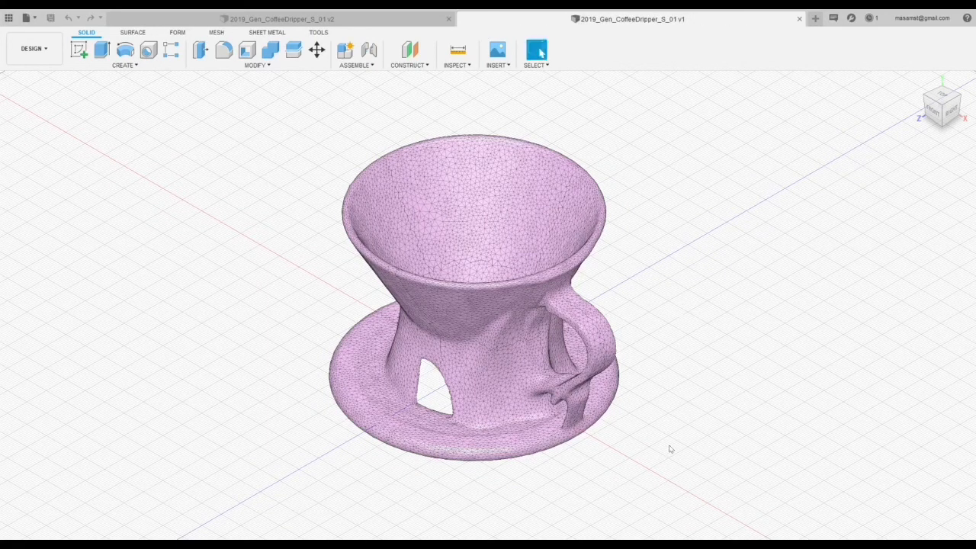
left_click(396, 19)
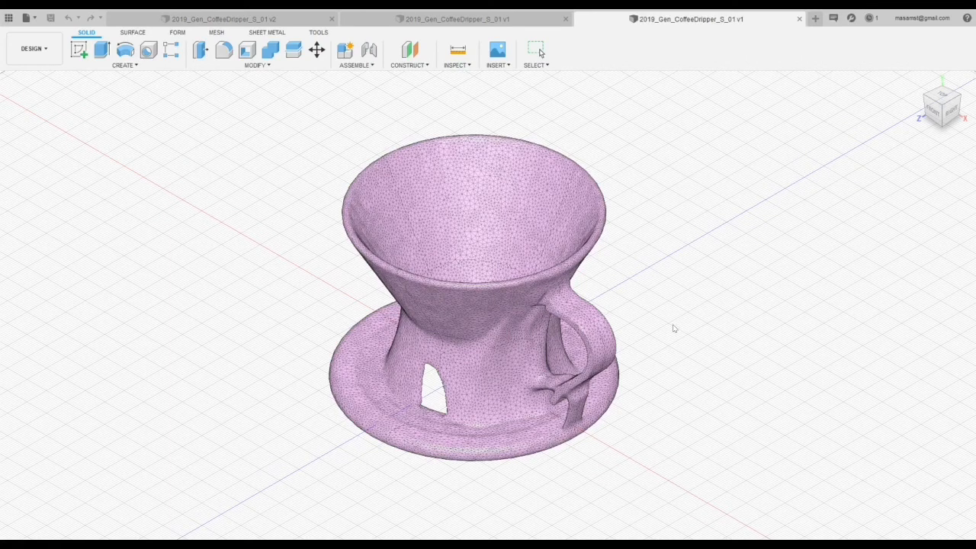
left_click(500, 19)
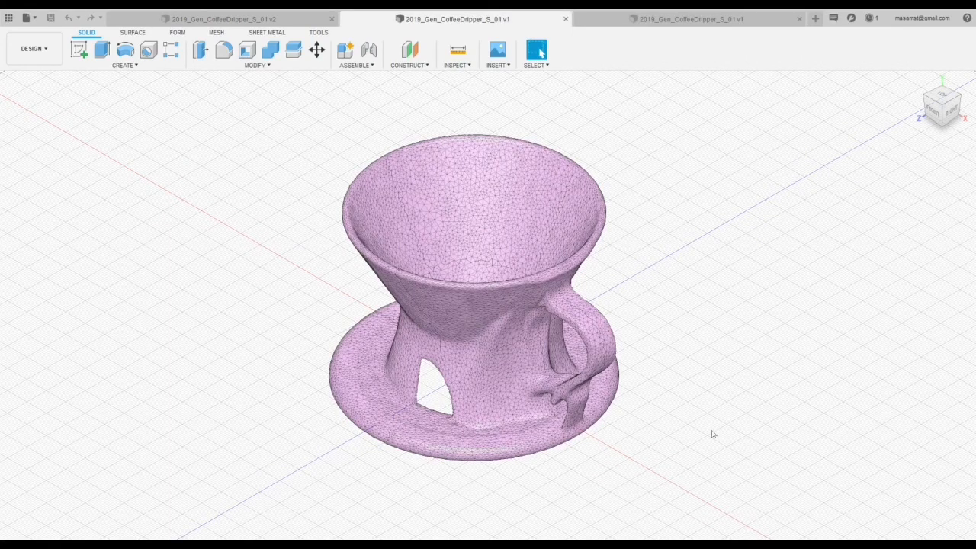